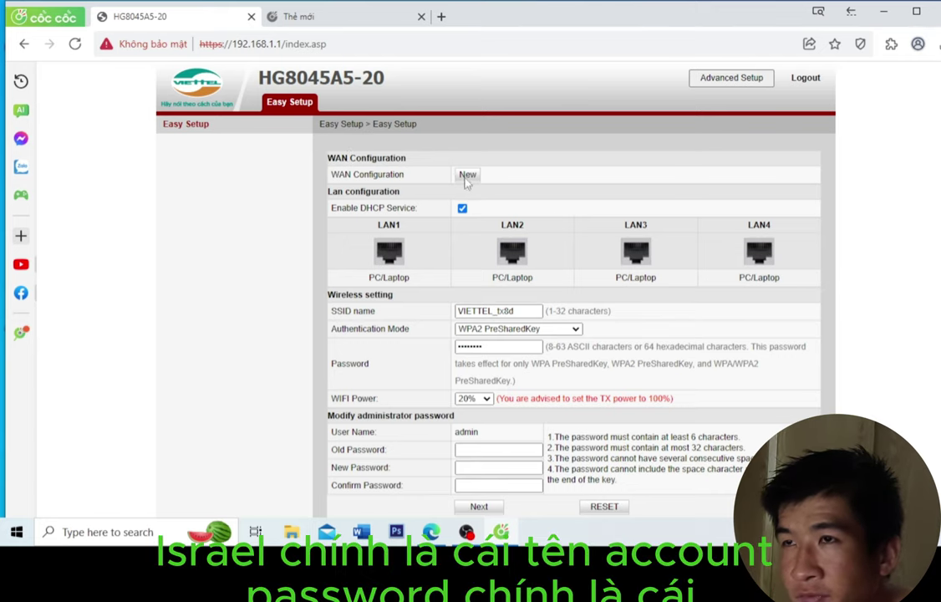
Step: Add a new WAN connection and enter the PPPoE account user name and password
left_click(467, 175)
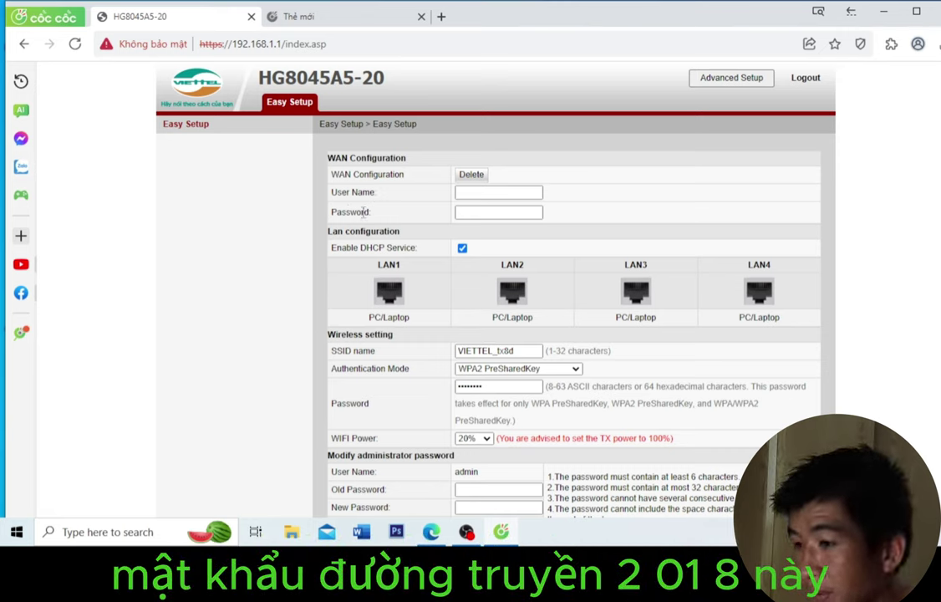
left_click(485, 194)
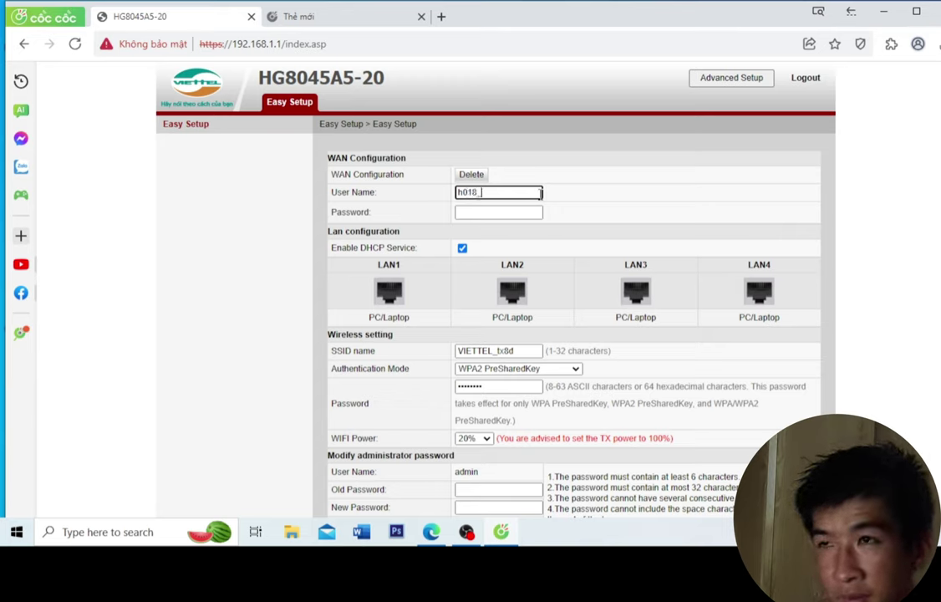
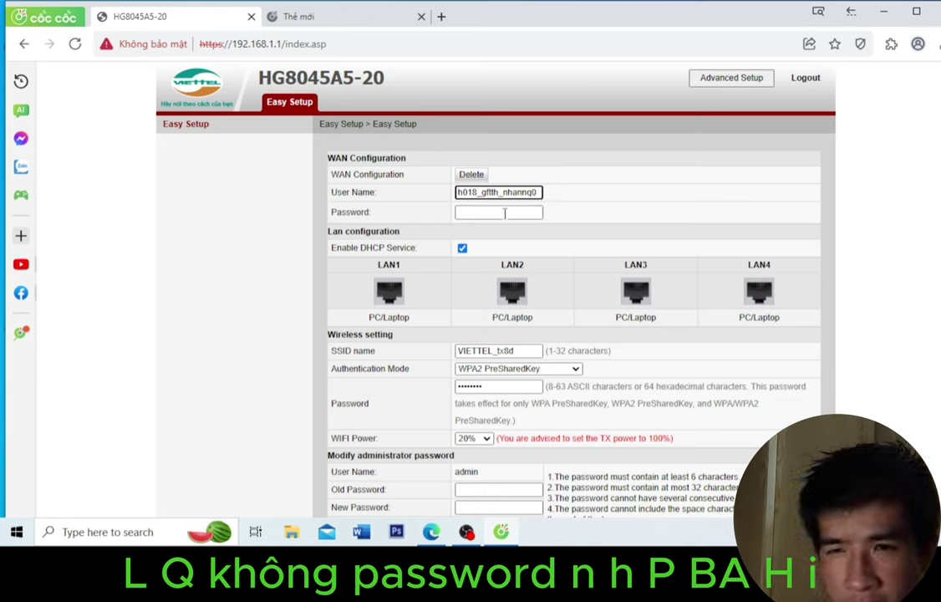
left_click(504, 213)
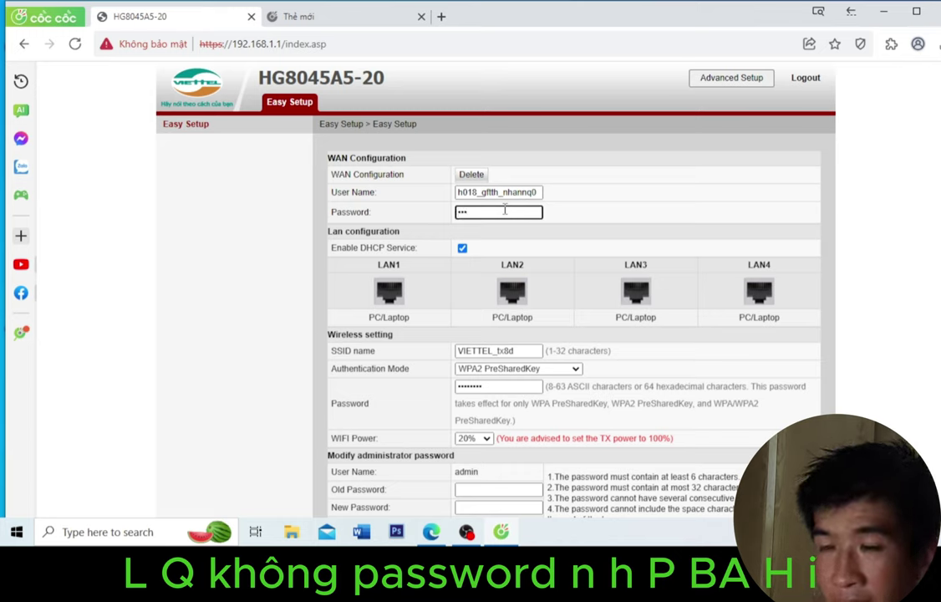
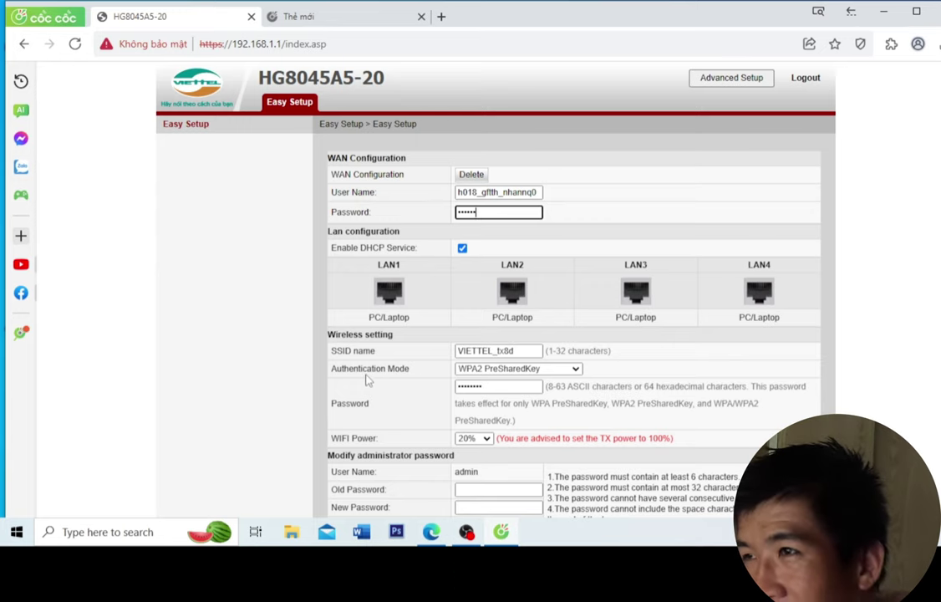
scroll(368, 389, "down", 2)
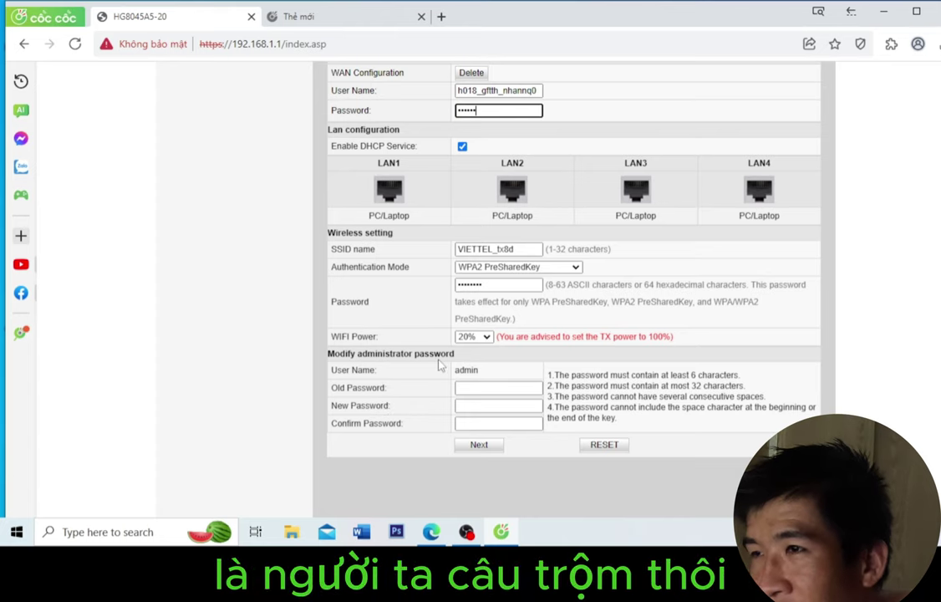
scroll(384, 352, "up", 2)
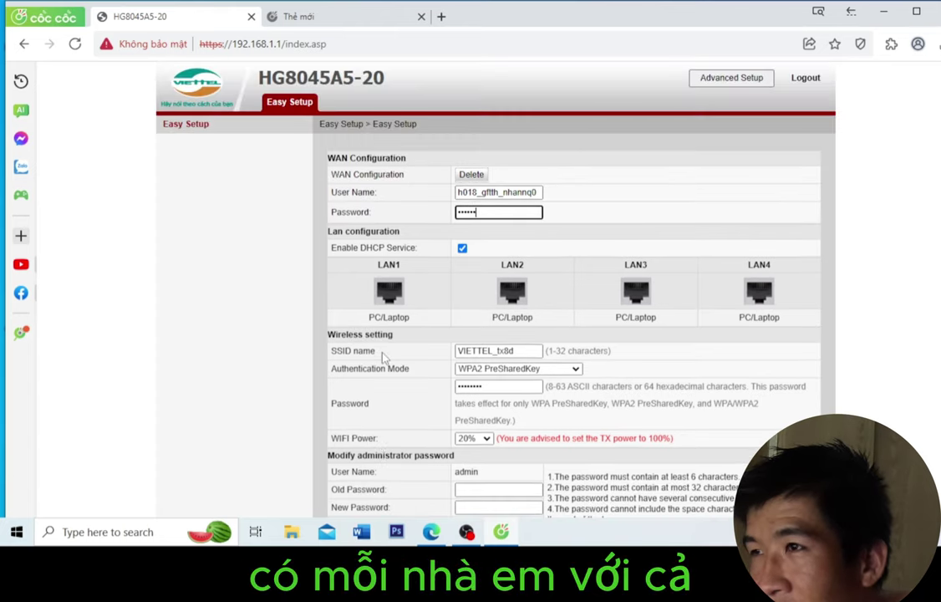
scroll(444, 388, "down", 2)
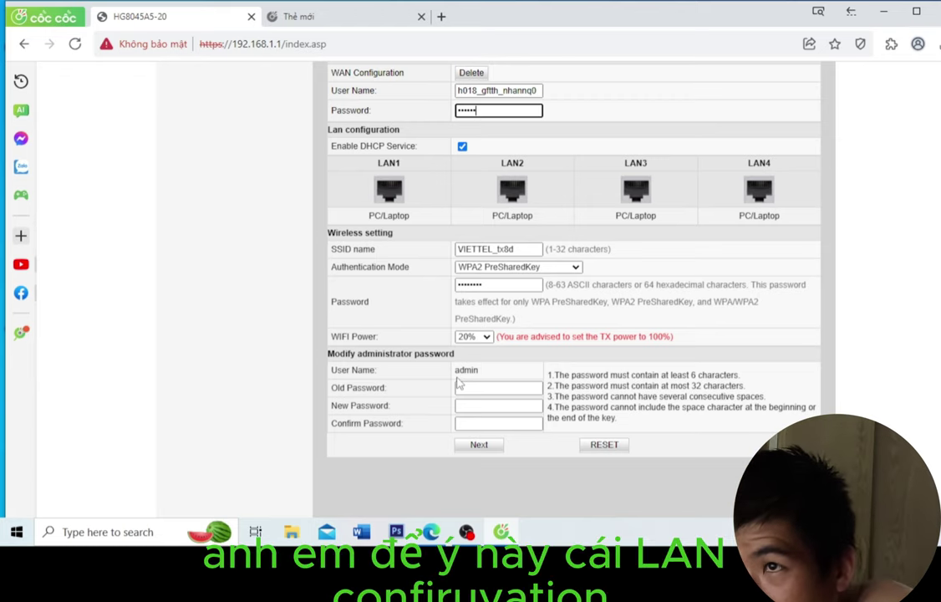
scroll(458, 383, "up", 2)
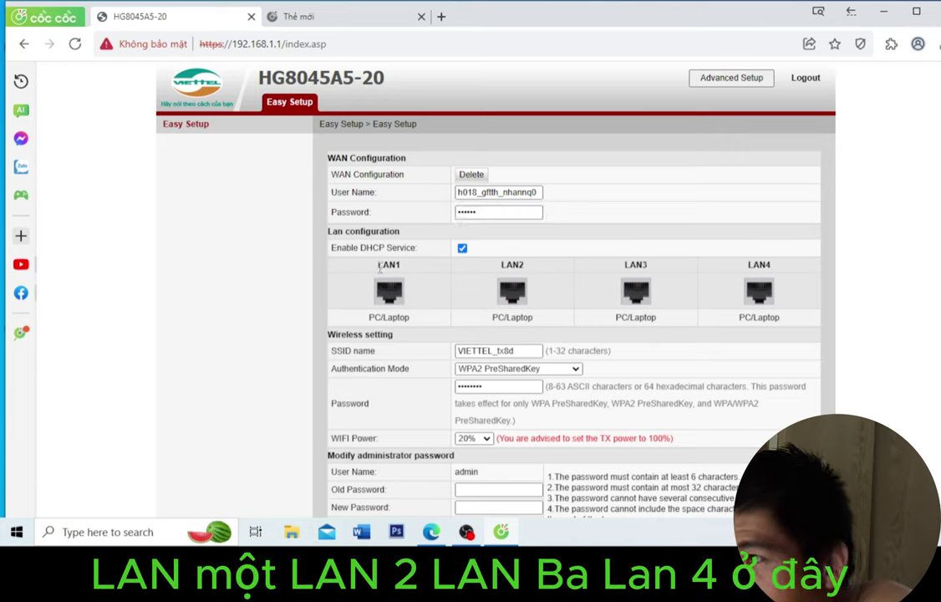
left_click_drag(377, 264, 408, 273)
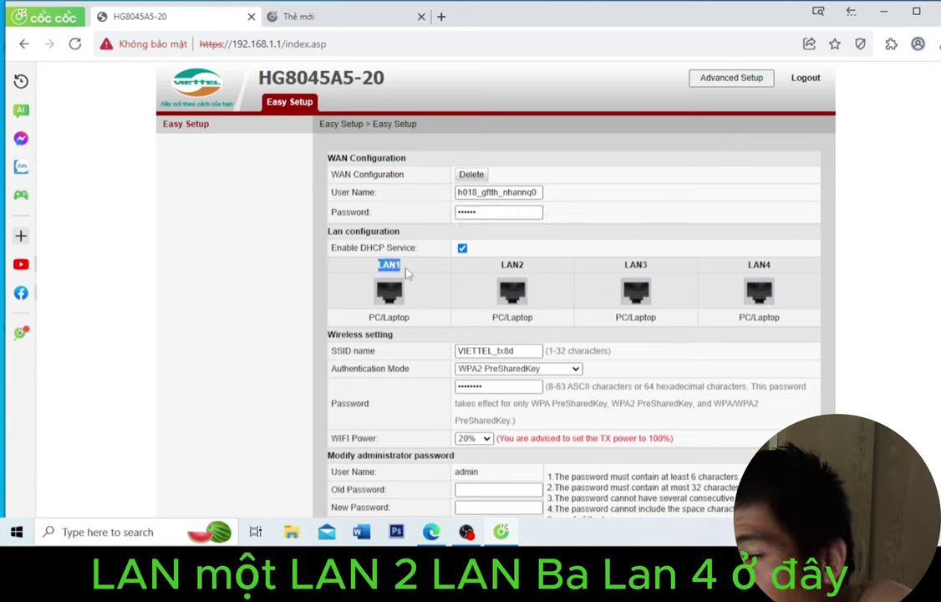
double_click(511, 264)
left_click_drag(753, 264, 705, 264)
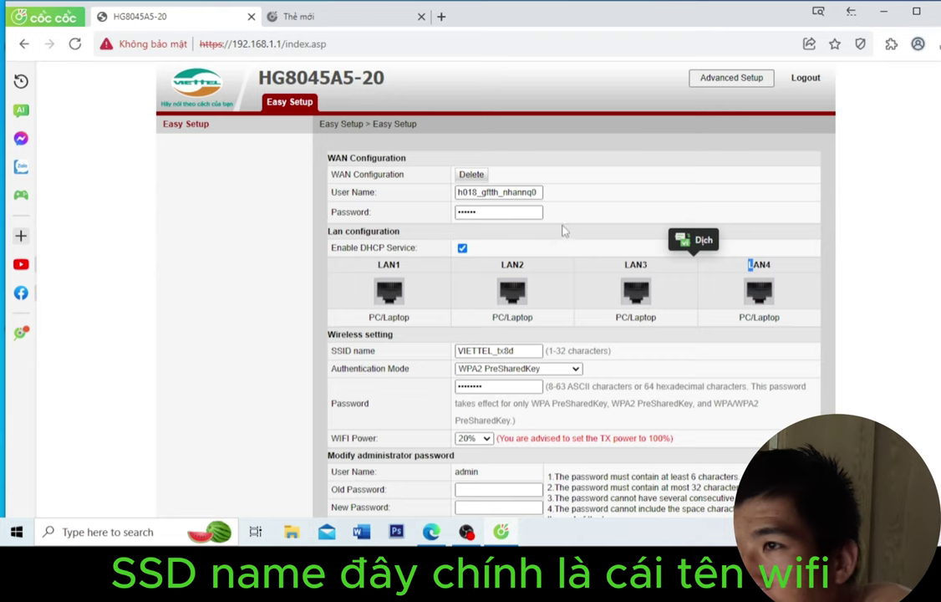
scroll(463, 348, "down", 1)
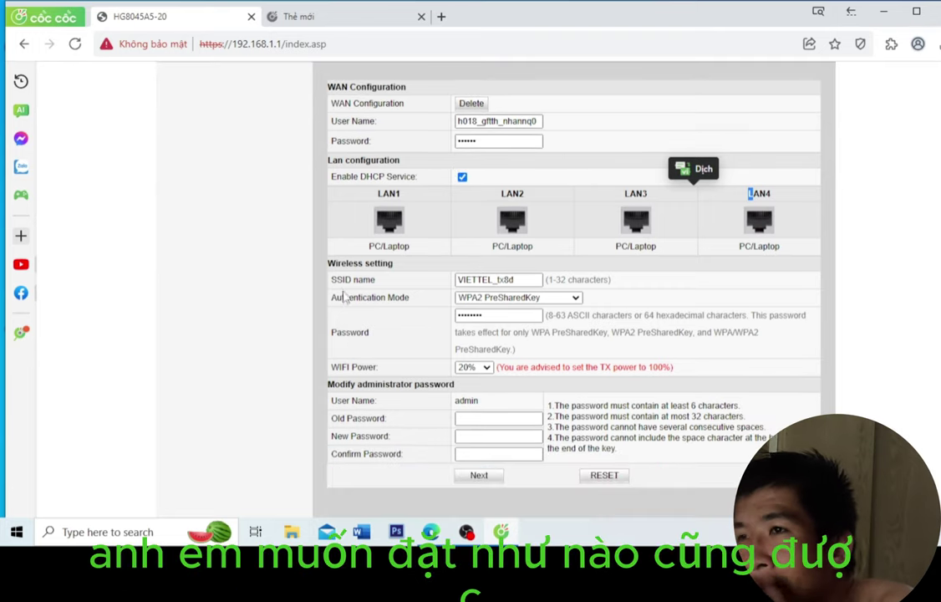
Step: Replace the Wi-Fi SSID name with 'ytjgfhjfhgjlghhgfjgf'
left_click_drag(513, 280, 430, 286)
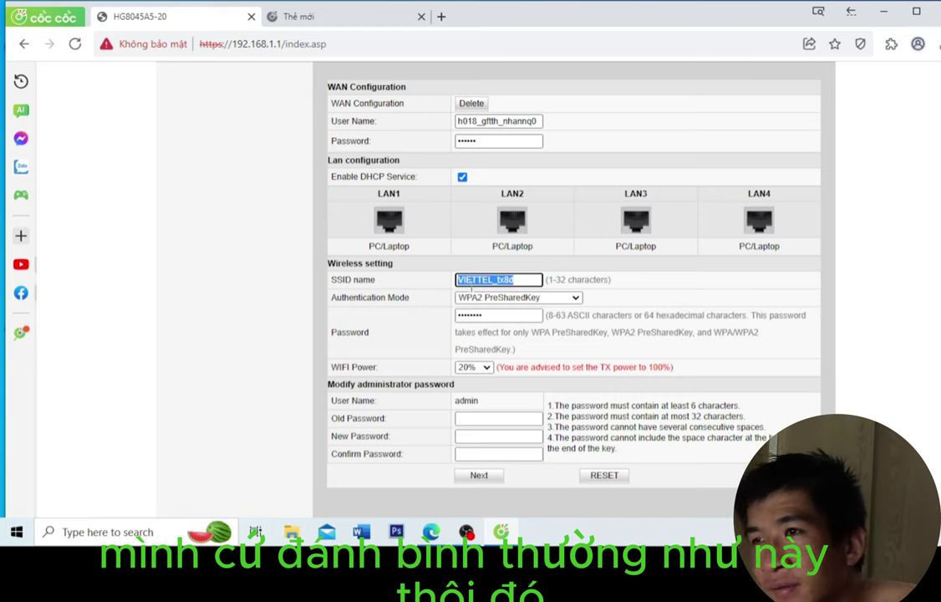
type("ytjgfhjfhg")
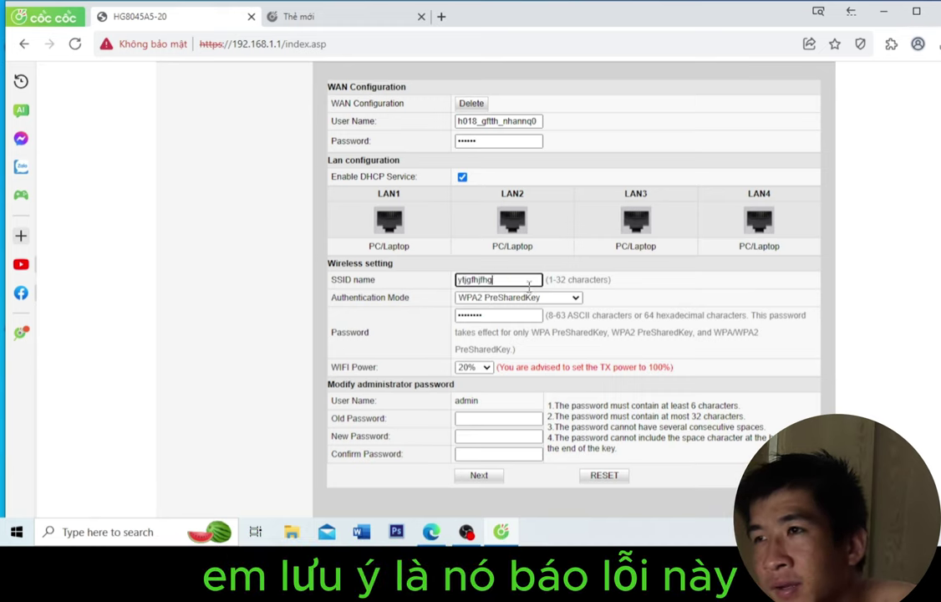
type("jlghhgfjgf")
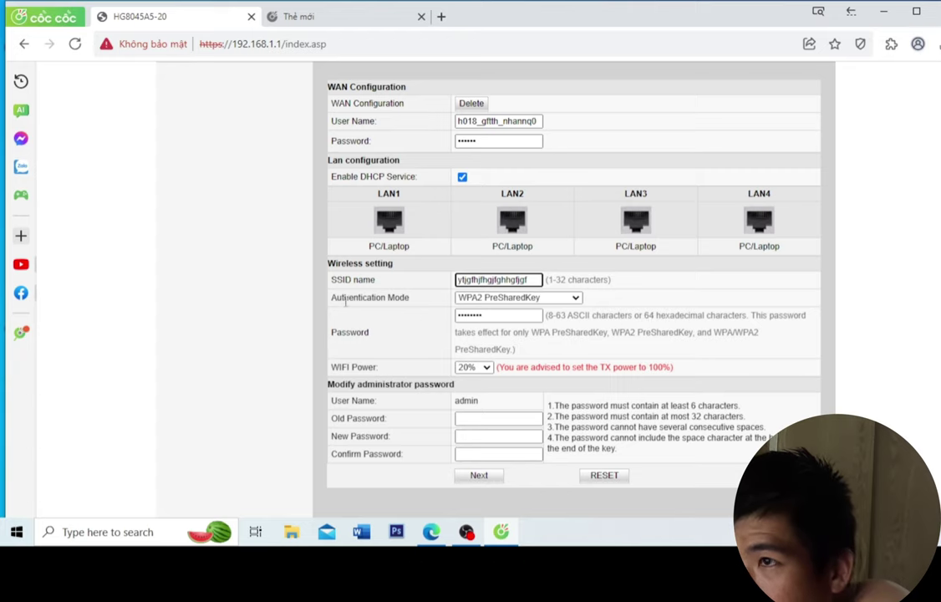
scroll(345, 303, "down", 1)
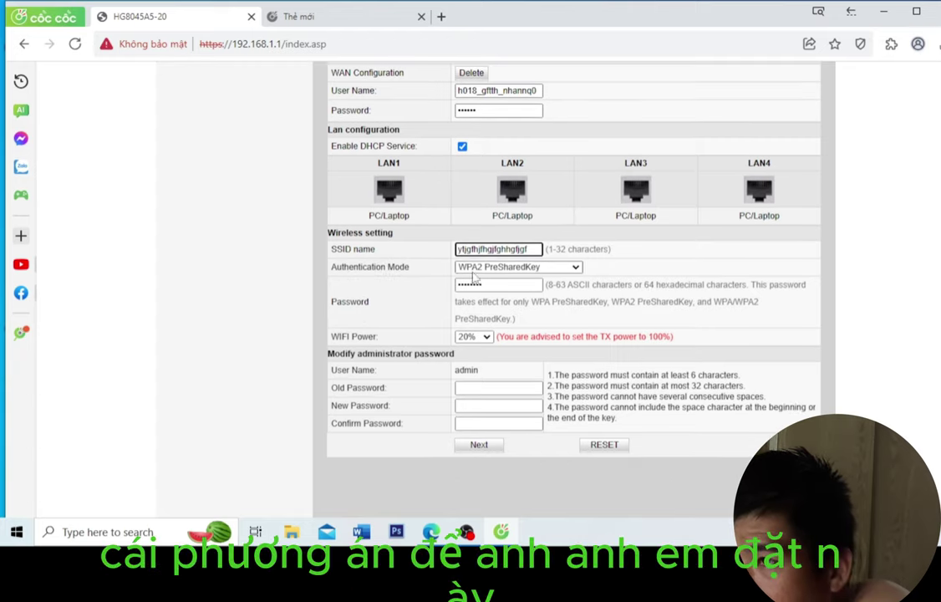
Step: Set the Wi-Fi Authentication Mode to Open, with no password
left_click(482, 268)
left_click(481, 268)
left_click(481, 268)
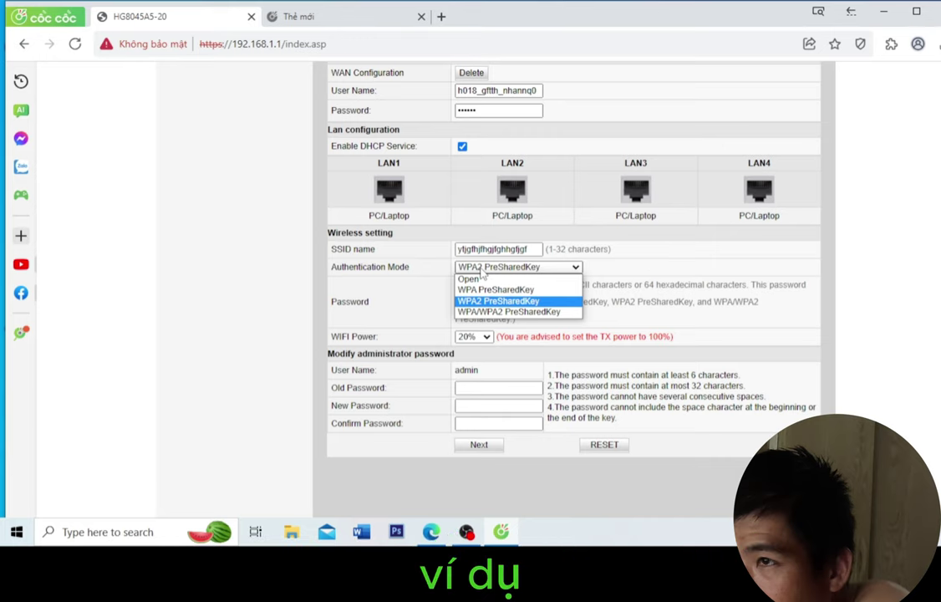
left_click(481, 269)
left_click(482, 269)
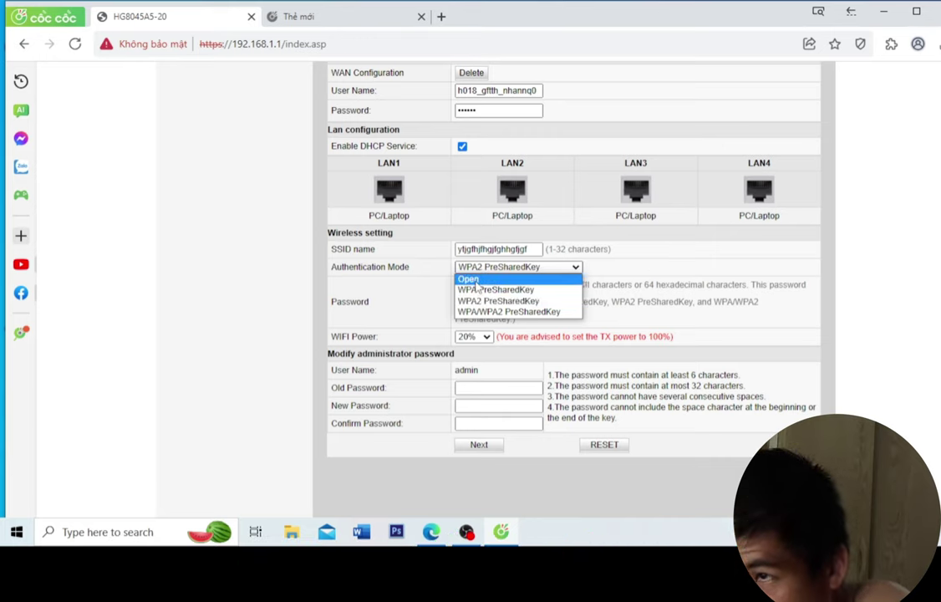
left_click(475, 281)
left_click(486, 268)
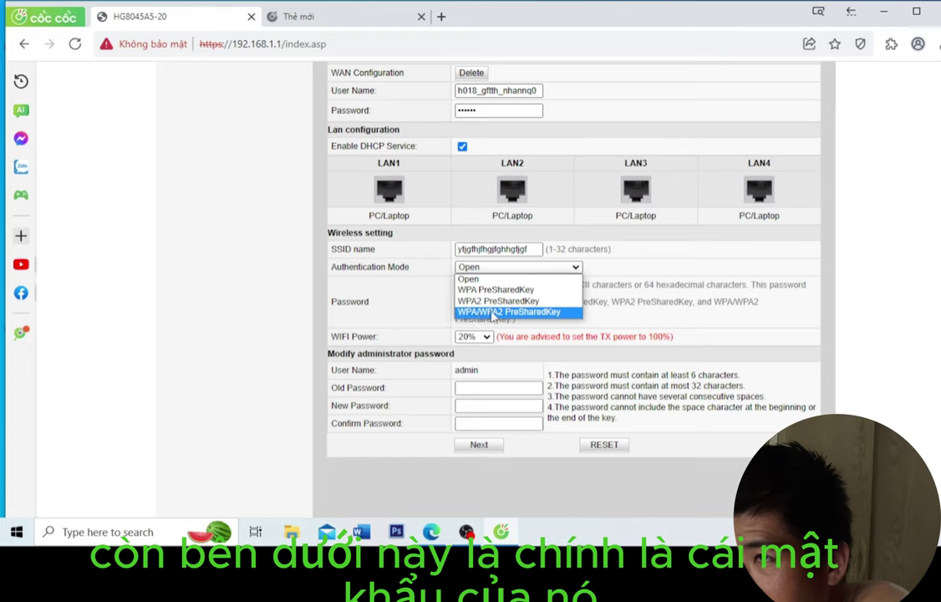
left_click(474, 313)
left_click_drag(491, 286, 398, 290)
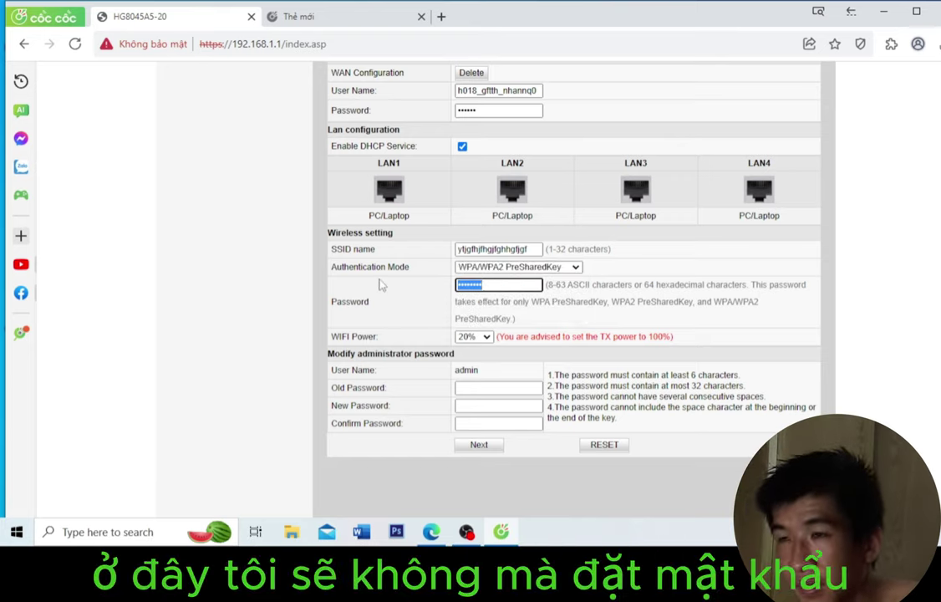
left_click(473, 267)
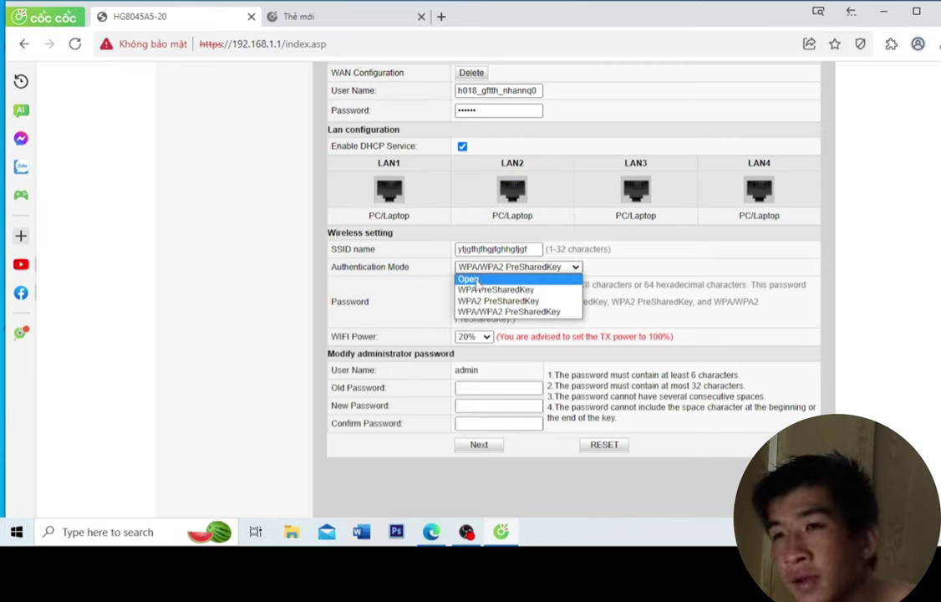
left_click(477, 280)
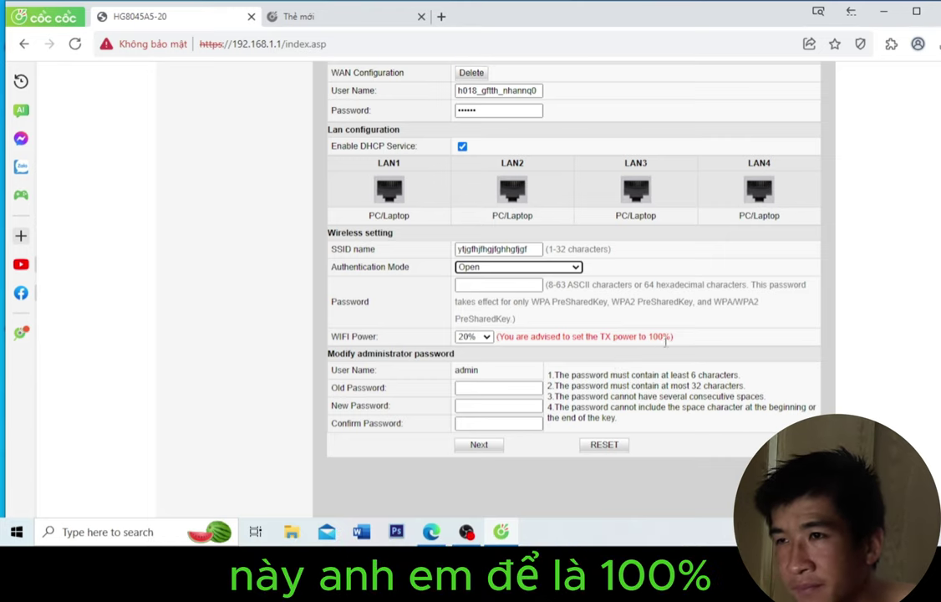
Step: Set Wi-Fi power to 100%, then after the empty-password warning begin entering a Wi-Fi password
left_click(474, 336)
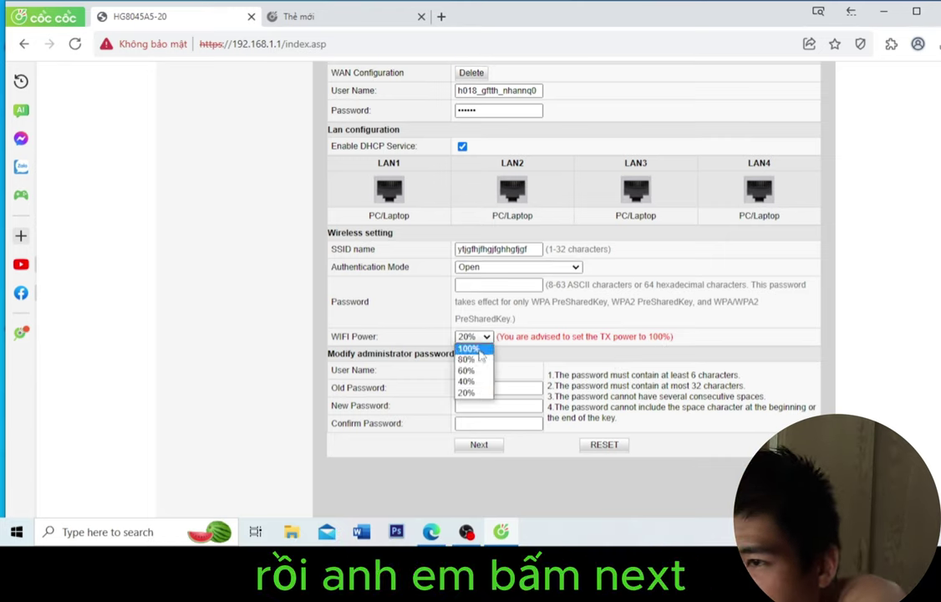
left_click(480, 350)
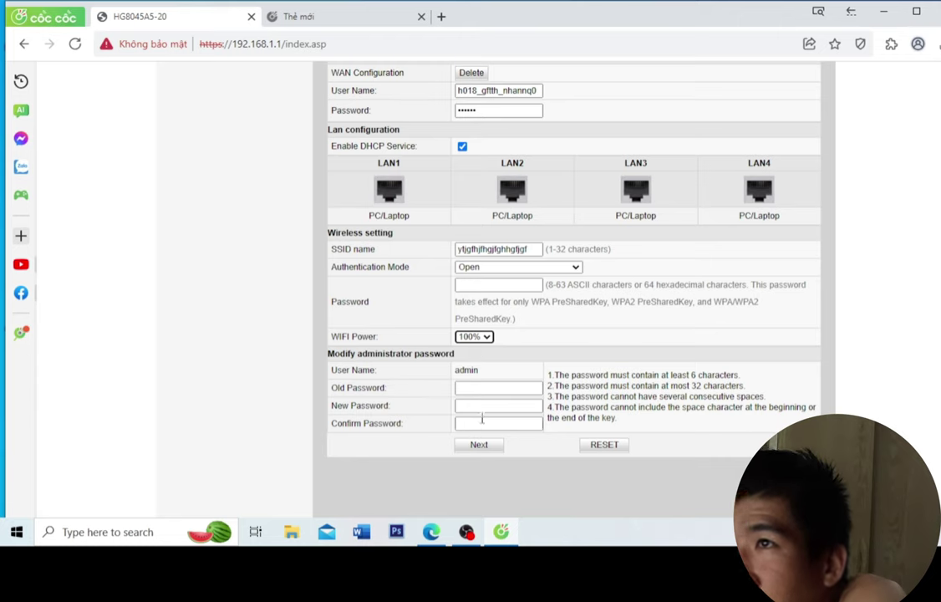
left_click(483, 444)
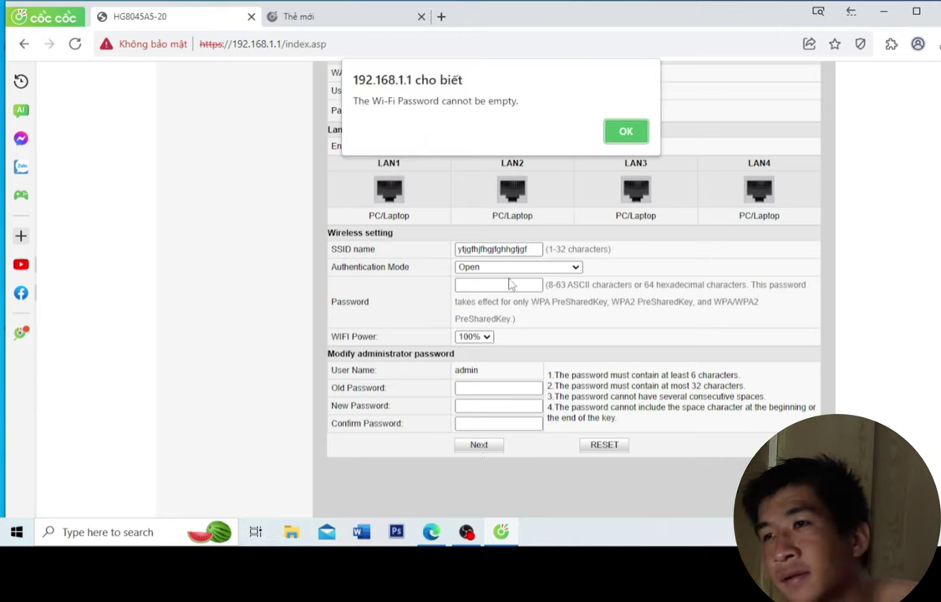
left_click(629, 131)
left_click(521, 281)
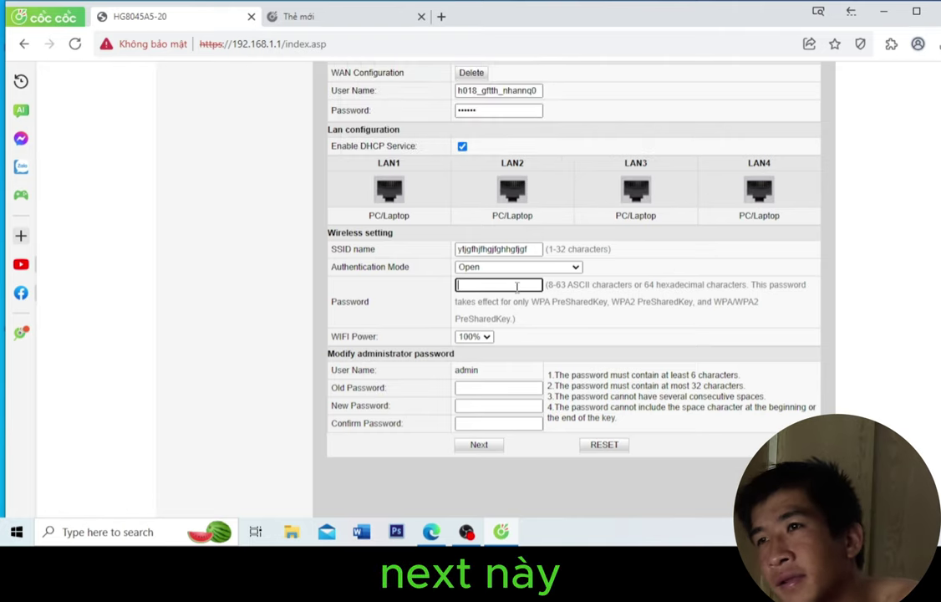
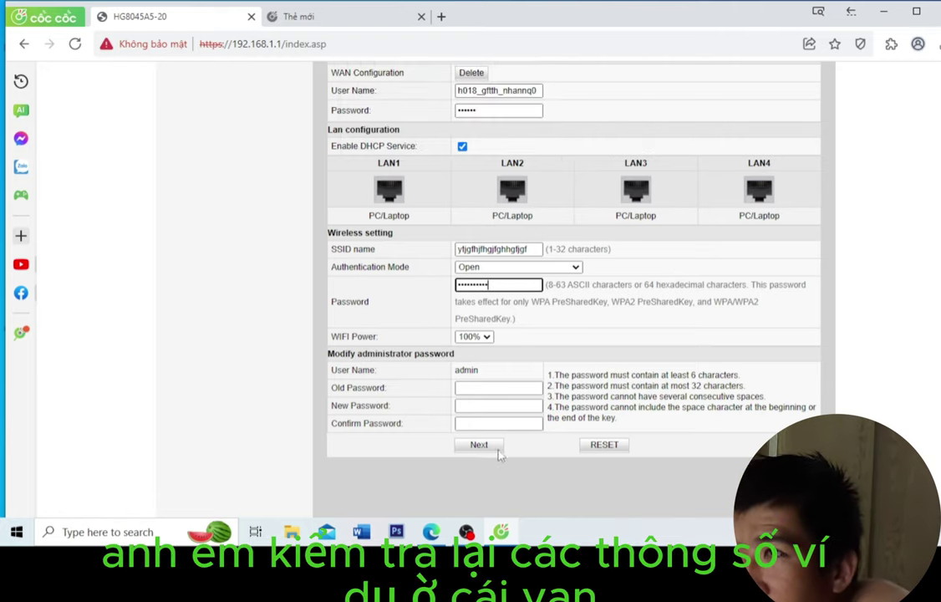
Step: Enter a Wi-Fi password and continue to the Confirm configuration summary
left_click(481, 445)
scroll(488, 295, "up", 2)
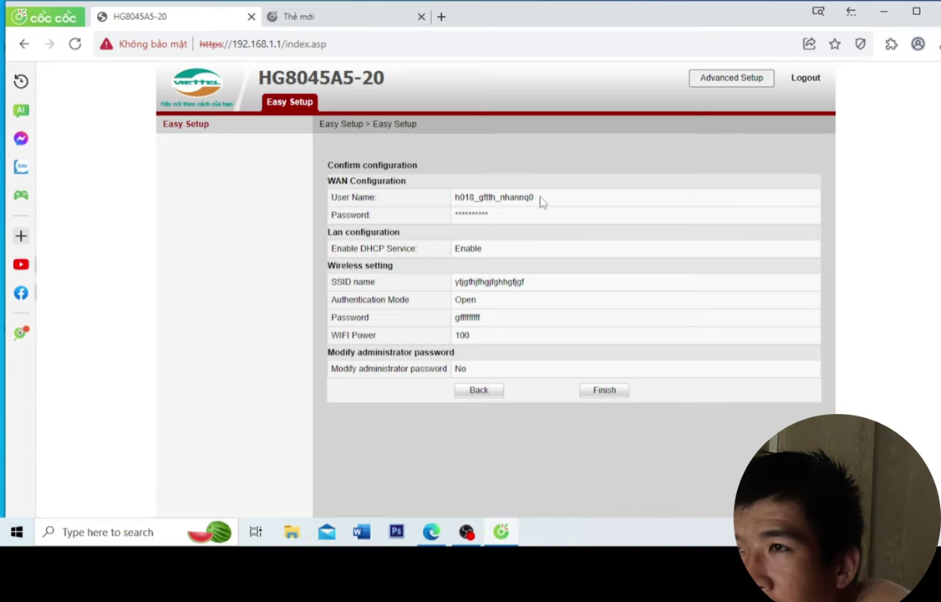
Step: Review the summary's DHCP Enable, new Wi-Fi name and Open authentication values
left_click_drag(452, 247, 490, 251)
left_click(493, 254)
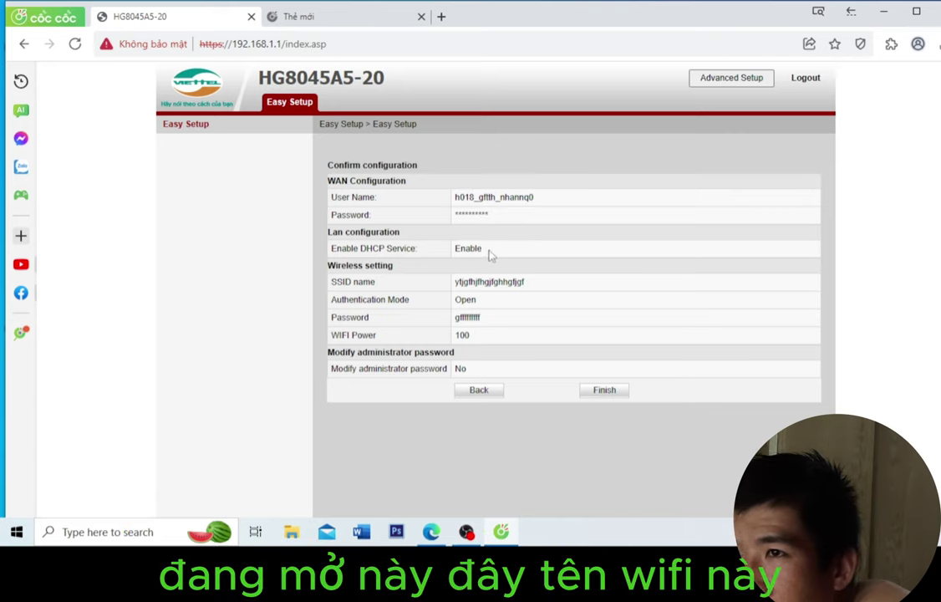
left_click_drag(455, 281, 529, 281)
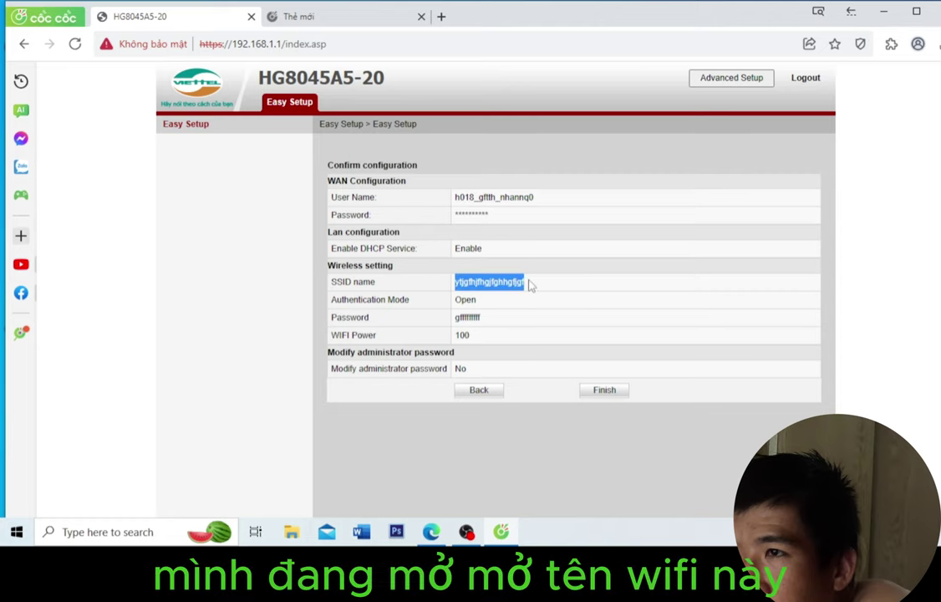
double_click(468, 300)
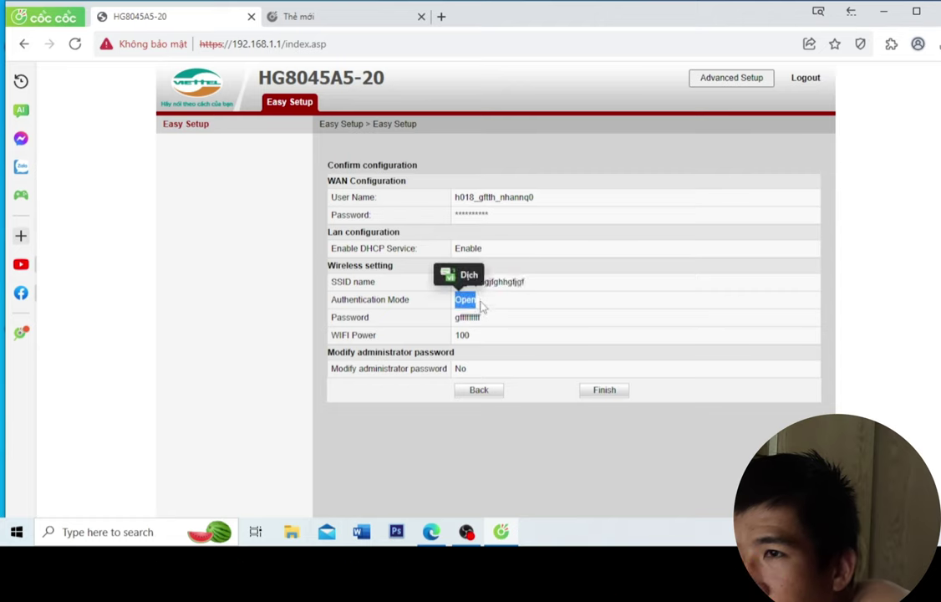
left_click(479, 307)
double_click(468, 300)
left_click(485, 312)
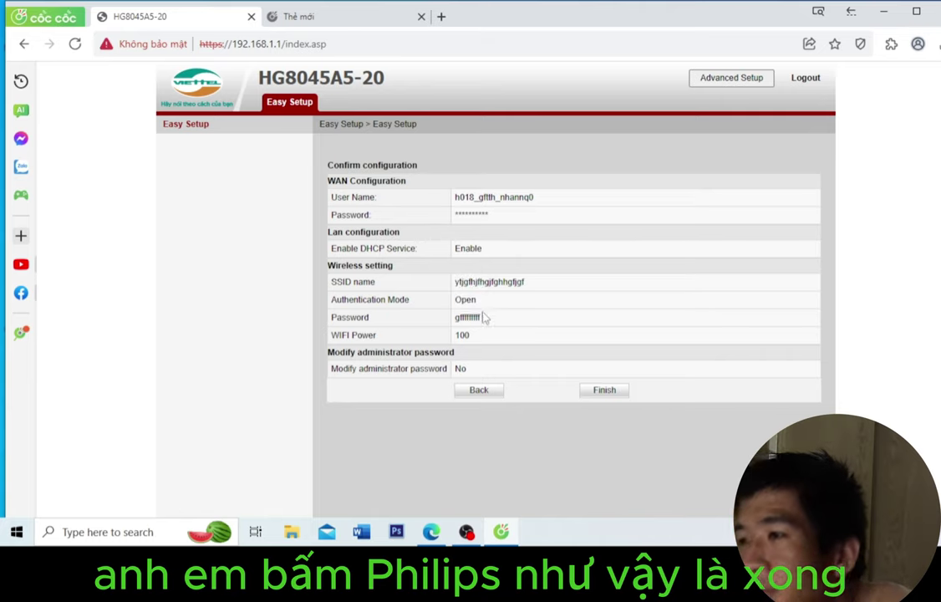
Step: Apply the setup with Finish and acknowledge the 'Configuration succeeded' alert
left_click(606, 390)
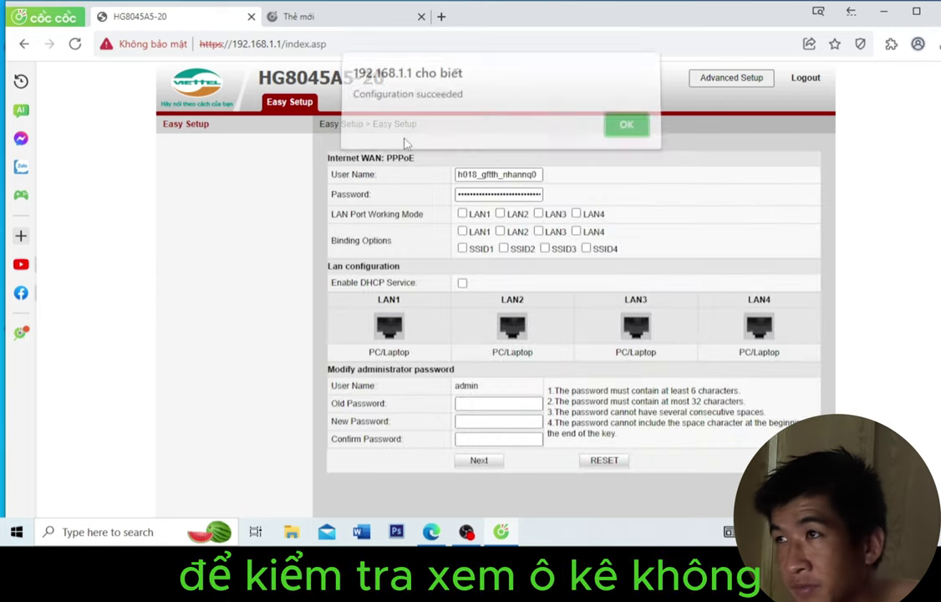
left_click(625, 131)
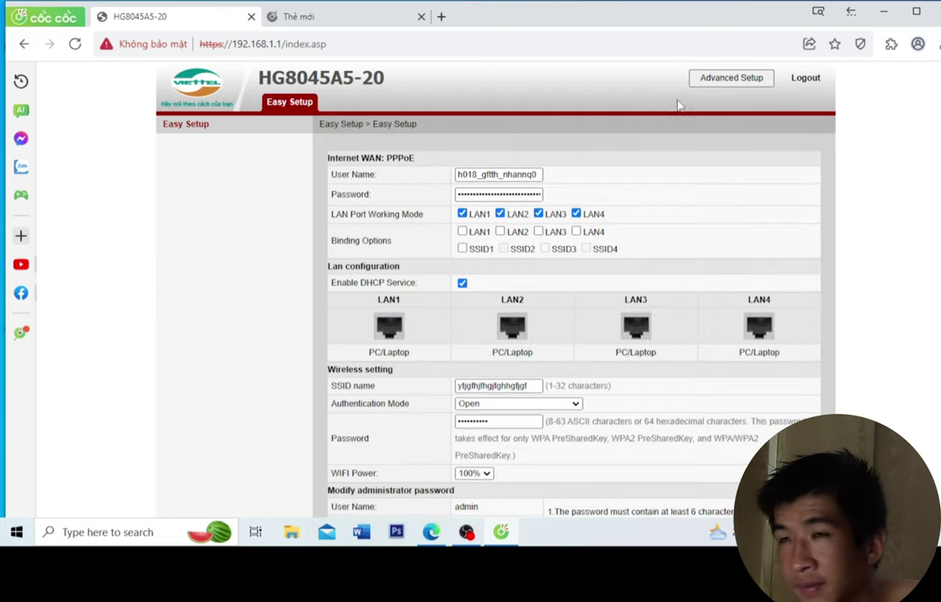
Step: Open Advanced Setup's WAN Information status and check the 1_TR069_R_VID_2501 connection
left_click(742, 83)
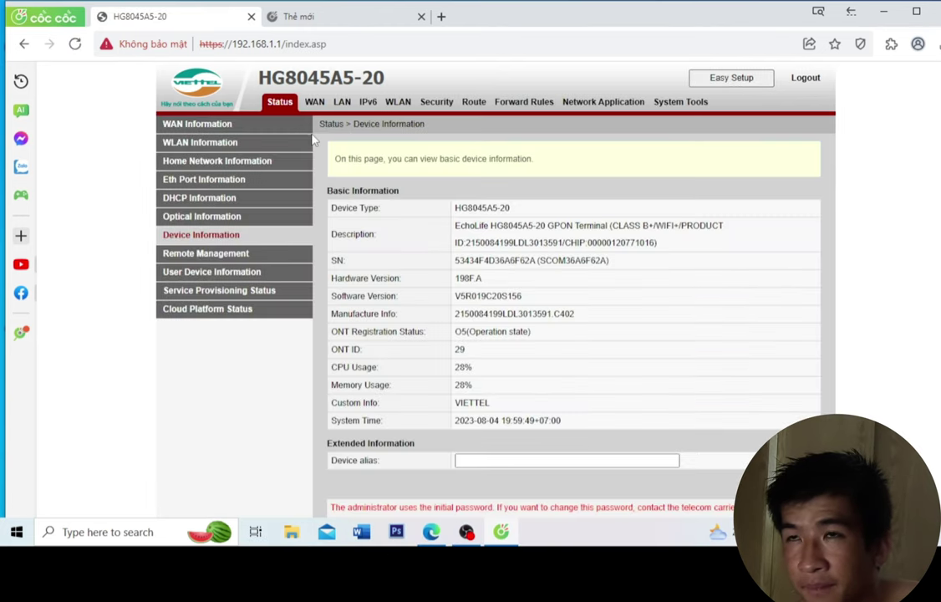
left_click(201, 126)
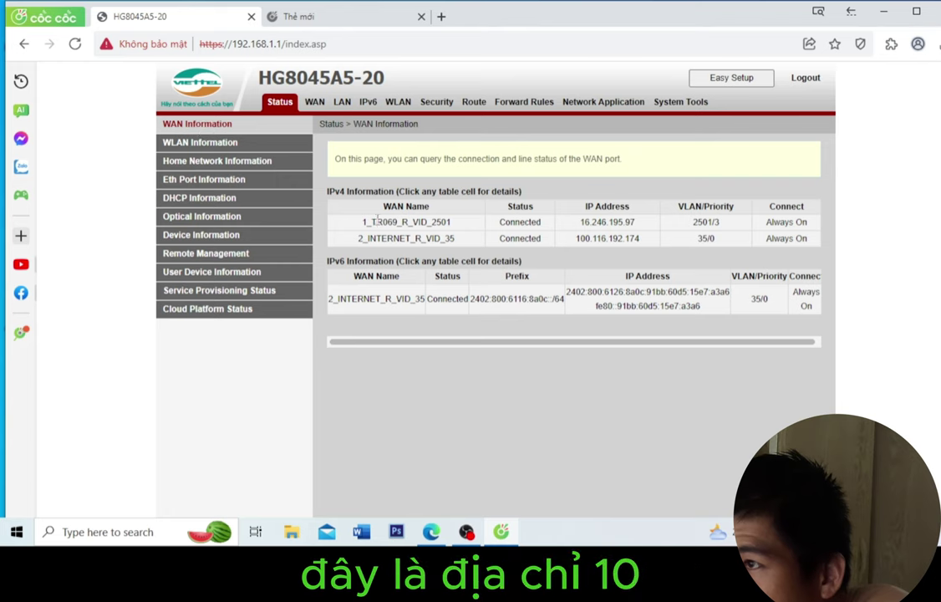
left_click(599, 221)
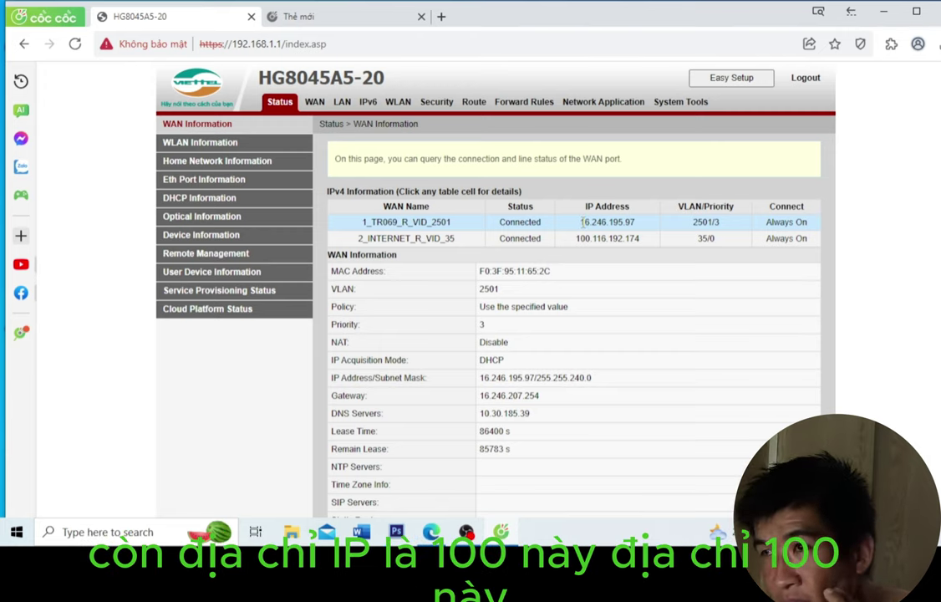
left_click_drag(583, 221, 637, 222)
left_click(574, 252)
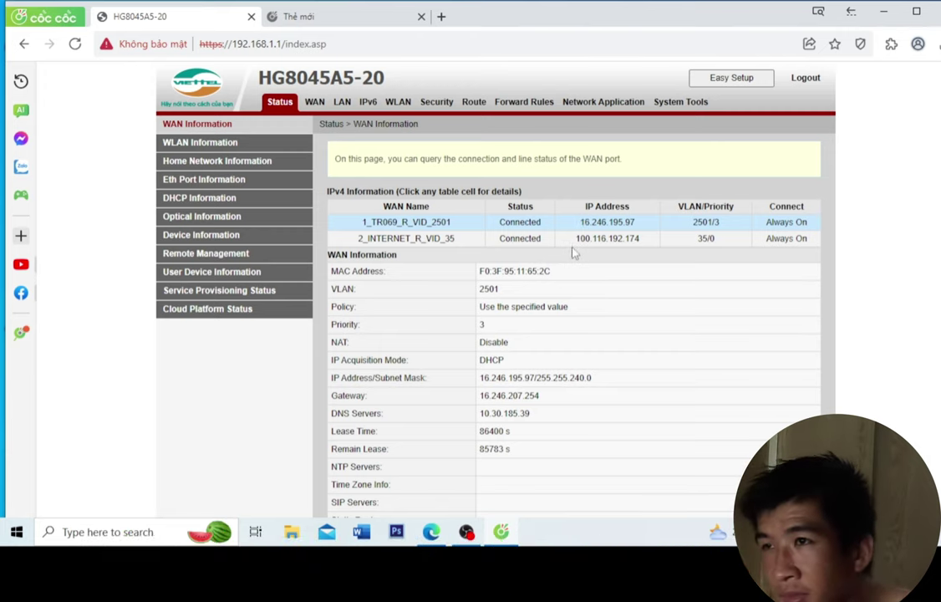
Step: Show the 2_INTERNET_R_VID_35 PPPoE connection details: Connected with IP 100.116.192.174
left_click_drag(576, 238, 640, 238)
left_click(588, 239)
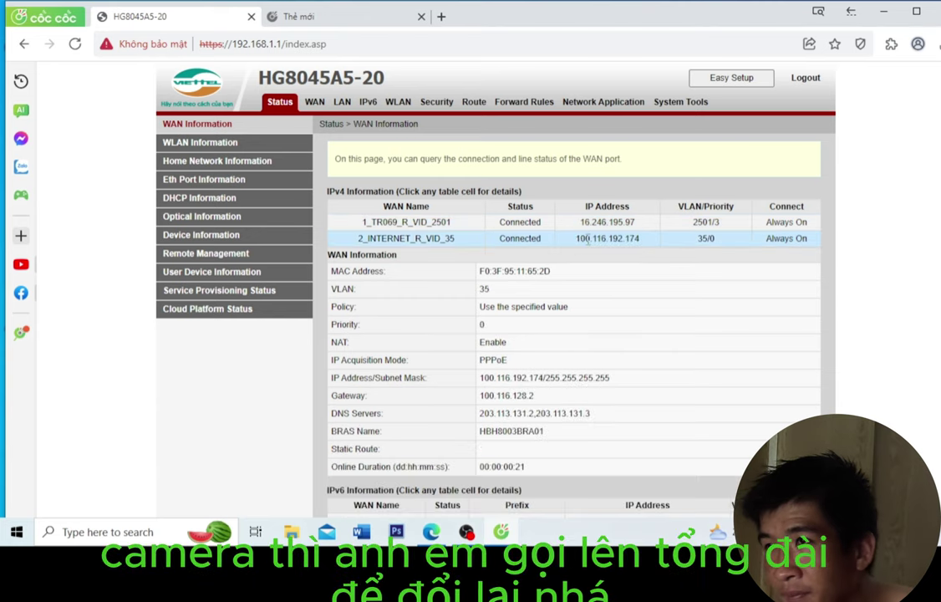
left_click_drag(576, 241, 647, 246)
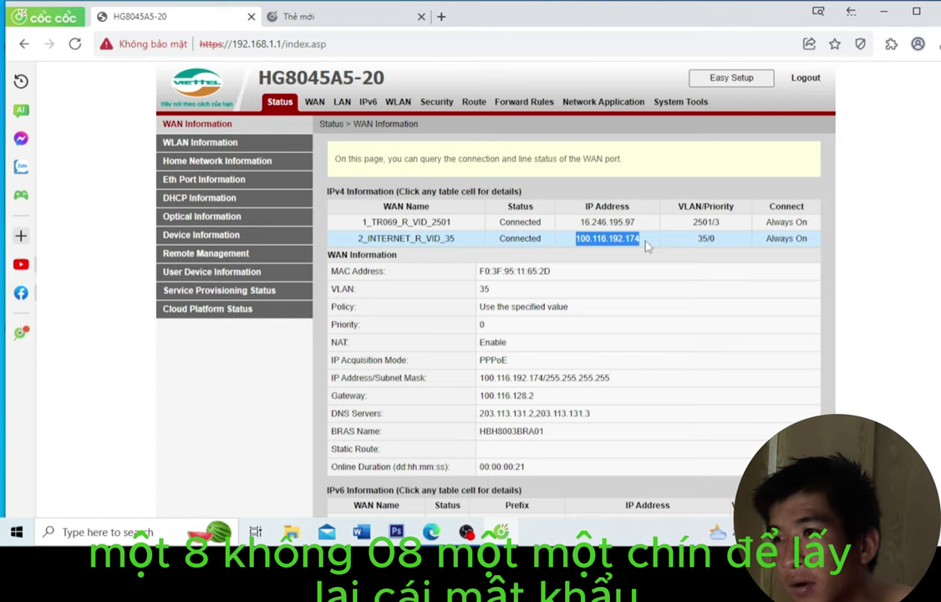
scroll(644, 249, "down", 2)
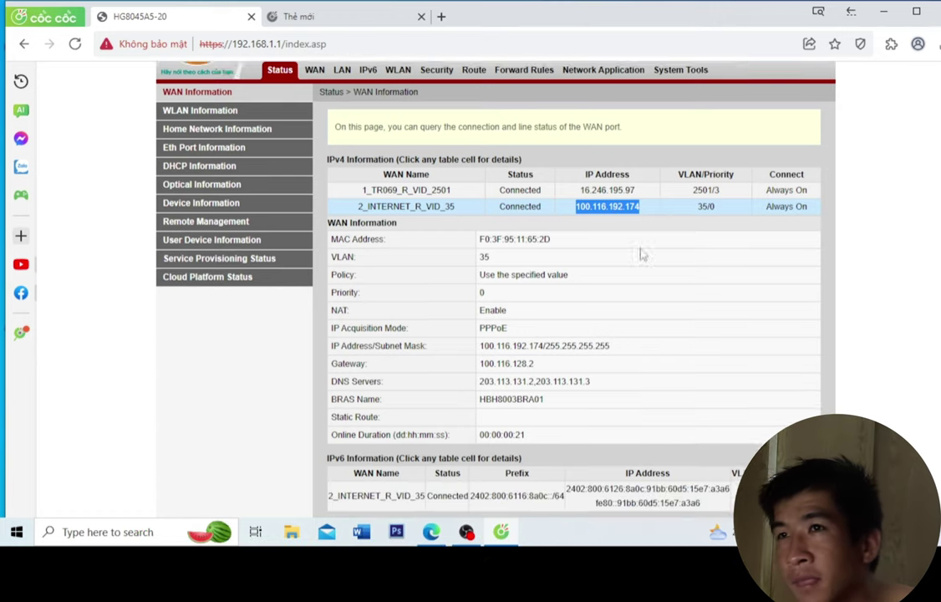
scroll(594, 338, "up", 2)
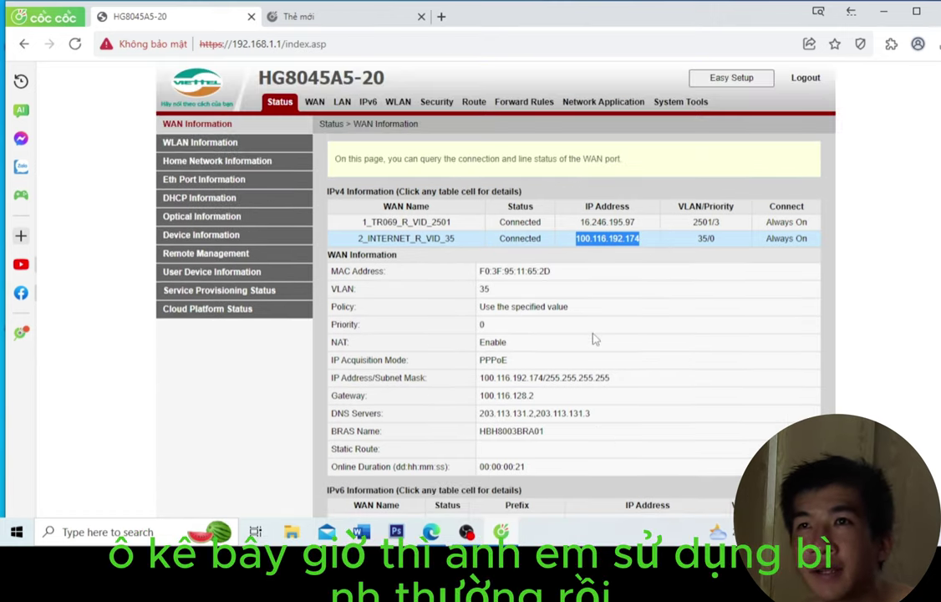
Step: Search 'youtube' in a new tab, open YouTube and play the rain video
left_click(344, 24)
type("you")
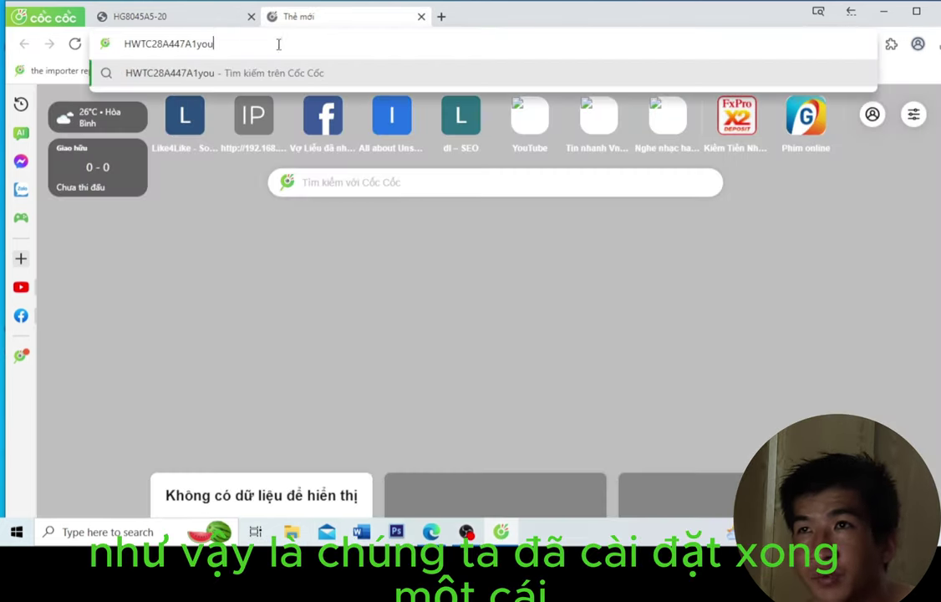
key("ctrl+a")
type("you")
key("Return")
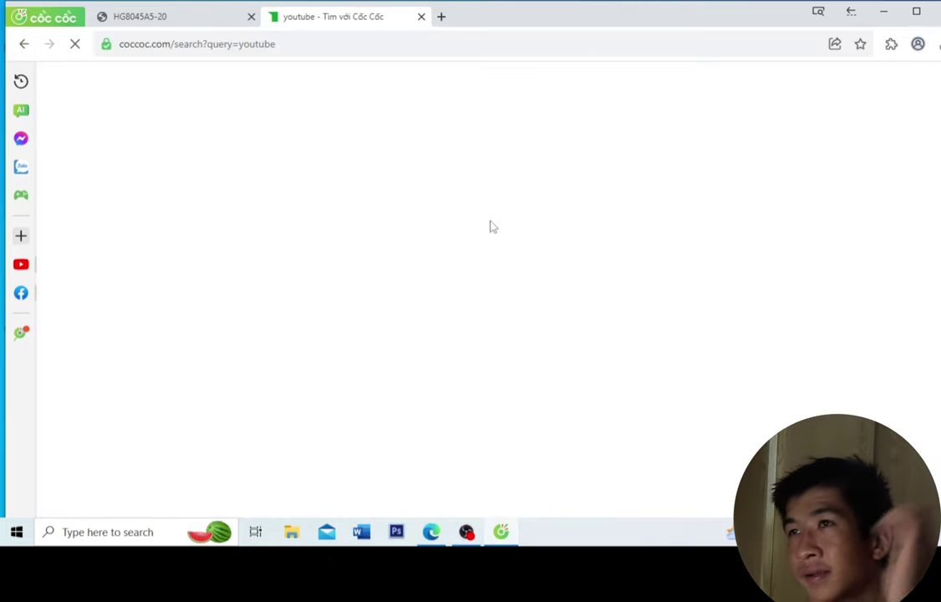
left_click(264, 196)
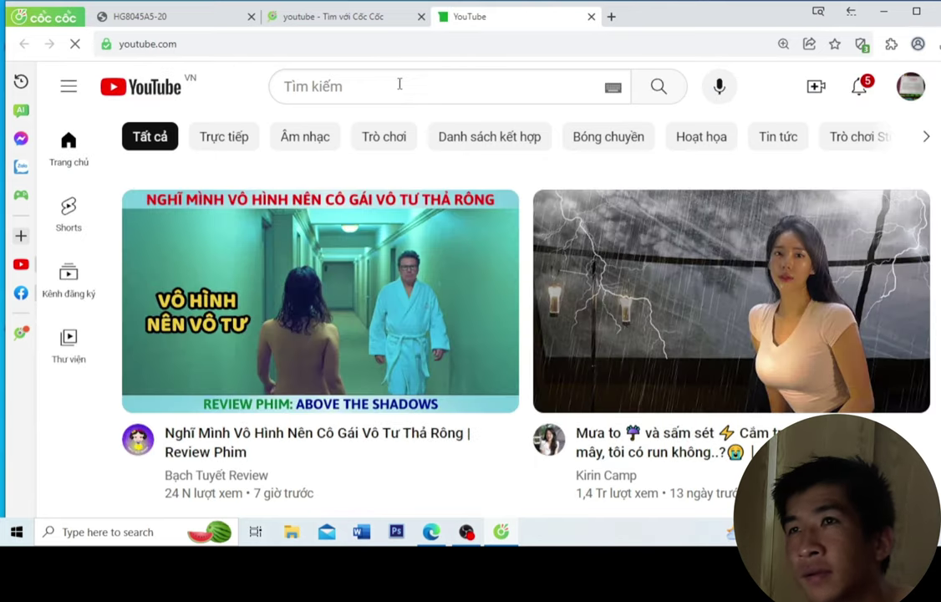
left_click(594, 276)
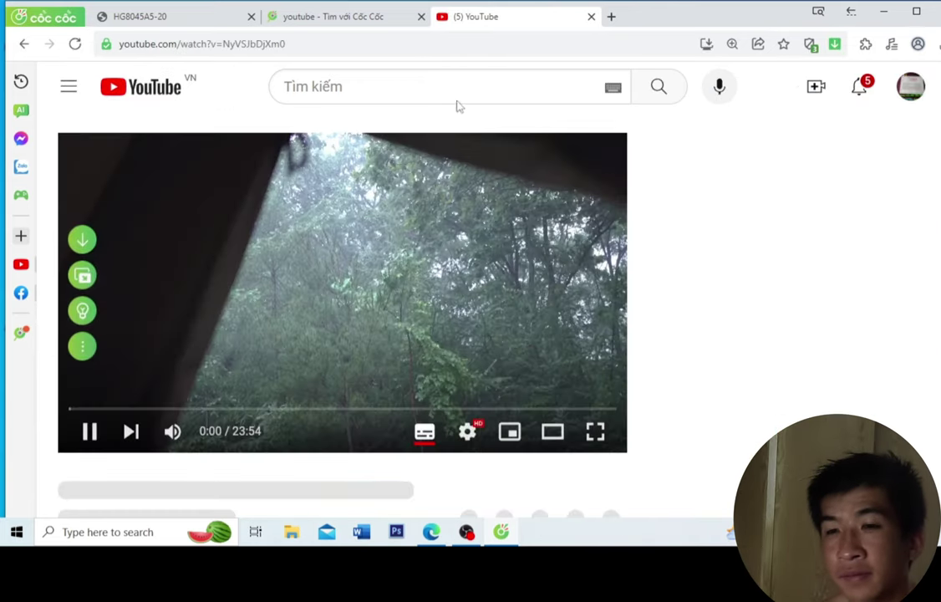
left_click(352, 18)
left_click(353, 42)
Step: Search for speedtest and open the speedtest.vn site
type("s")
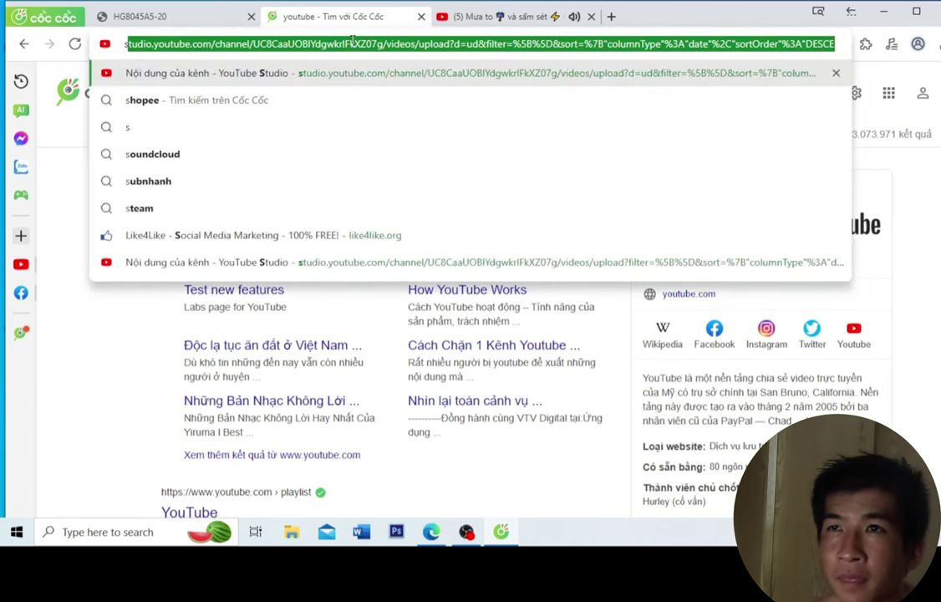
type("p")
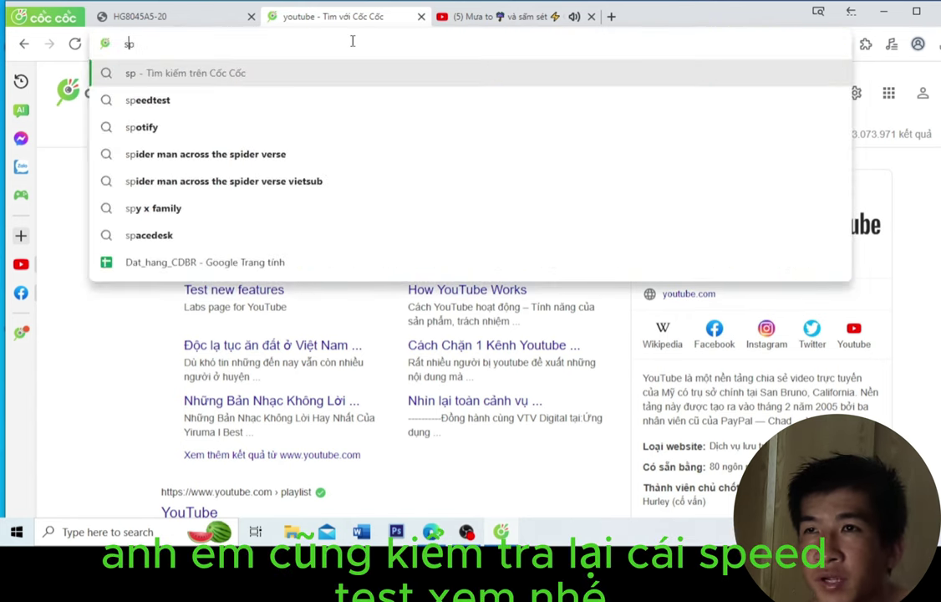
left_click(159, 99)
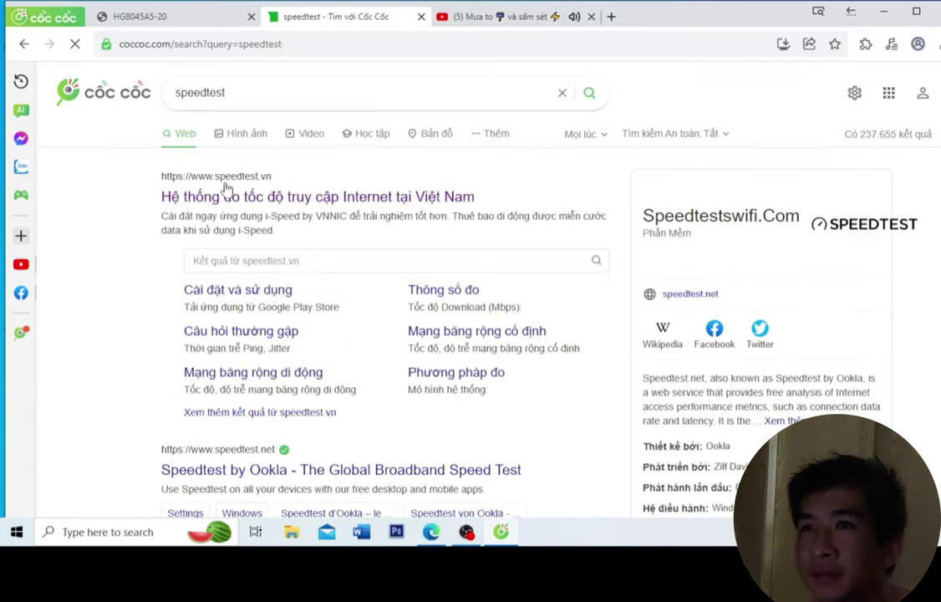
left_click(249, 203)
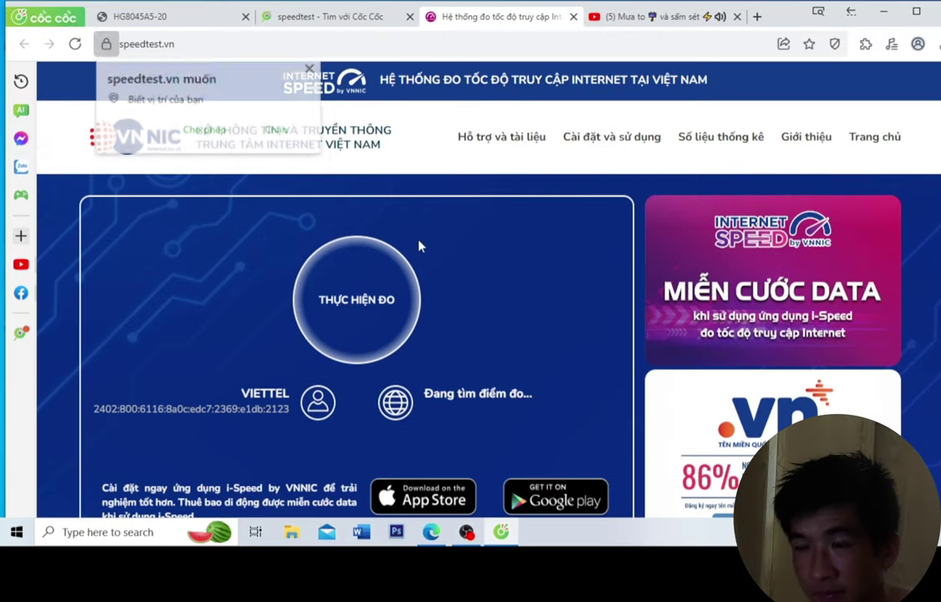
Step: Run the speed test: 96.58 Mbps download, 96.66 Mbps upload, 14.50 ms ping
scroll(417, 247, "down", 2)
left_click(310, 67)
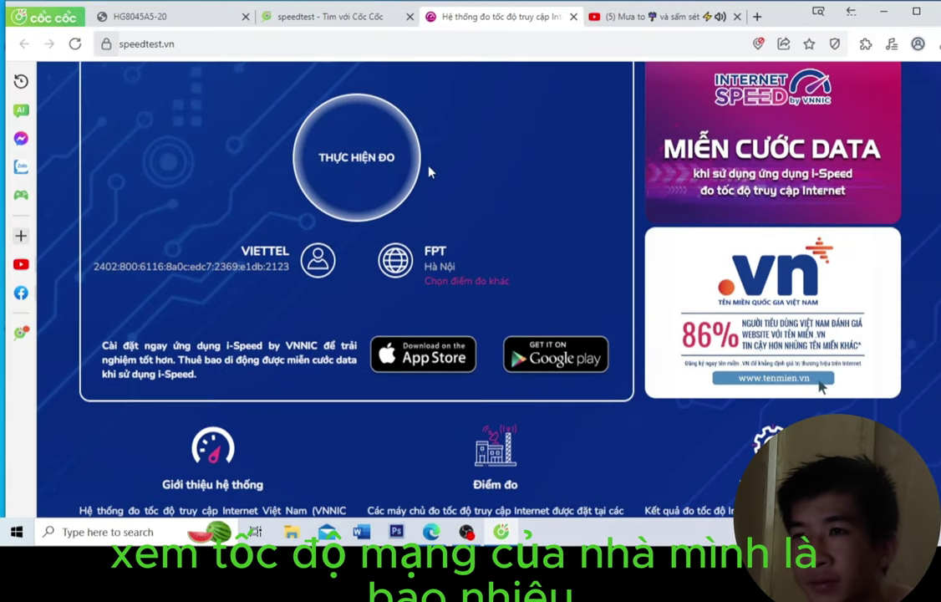
scroll(428, 196, "up", 3)
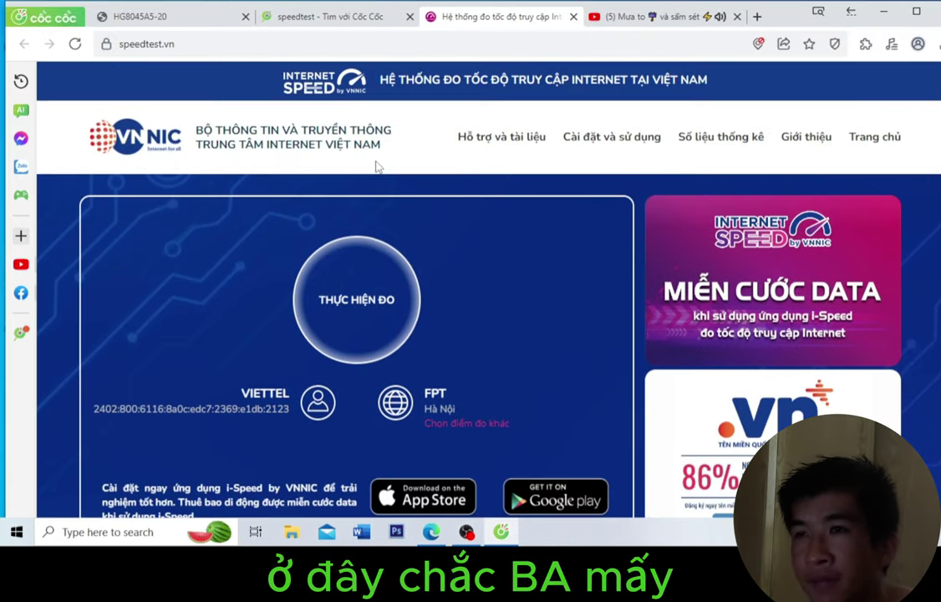
left_click(378, 290)
scroll(401, 292, "down", 2)
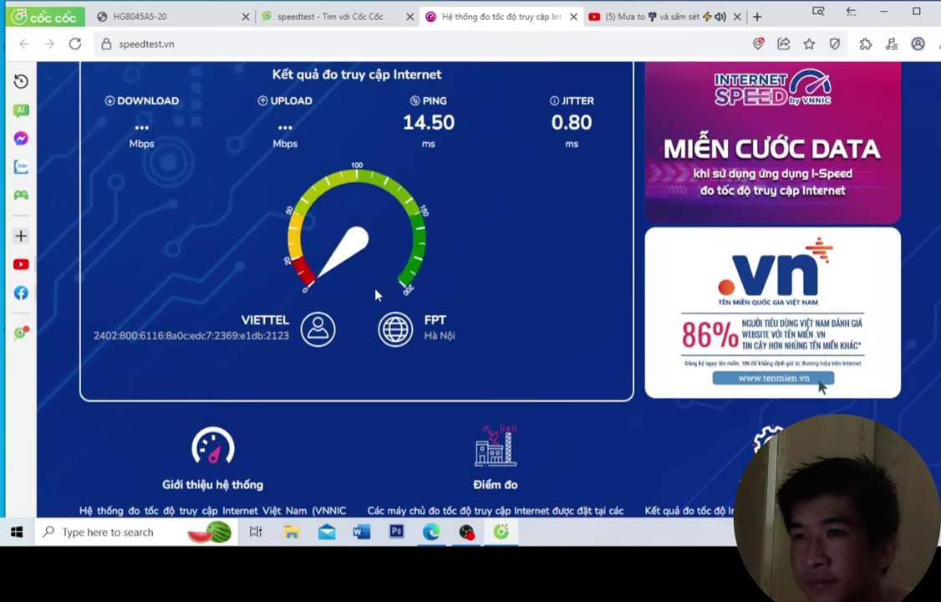
scroll(443, 293, "up", 1)
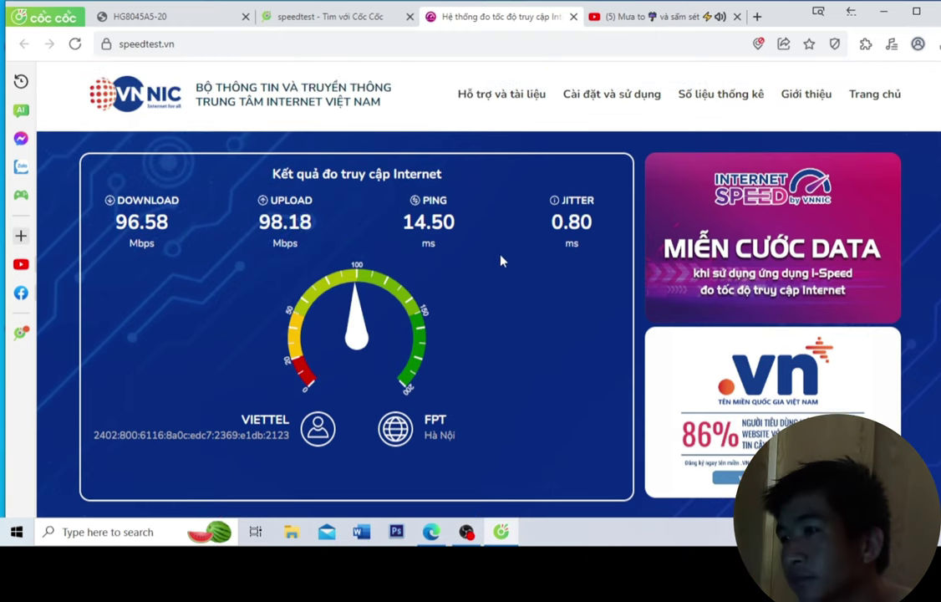
scroll(499, 258, "down", 3)
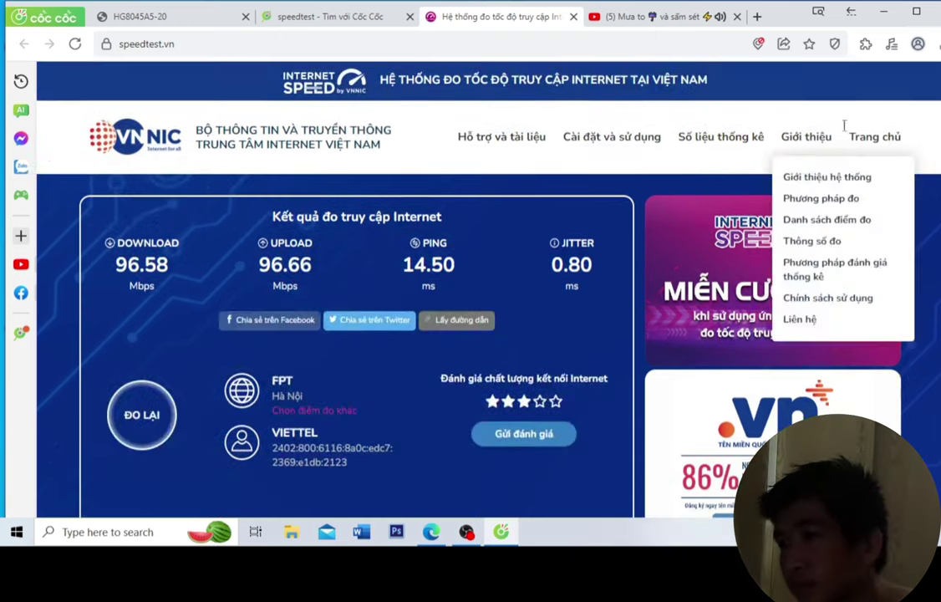